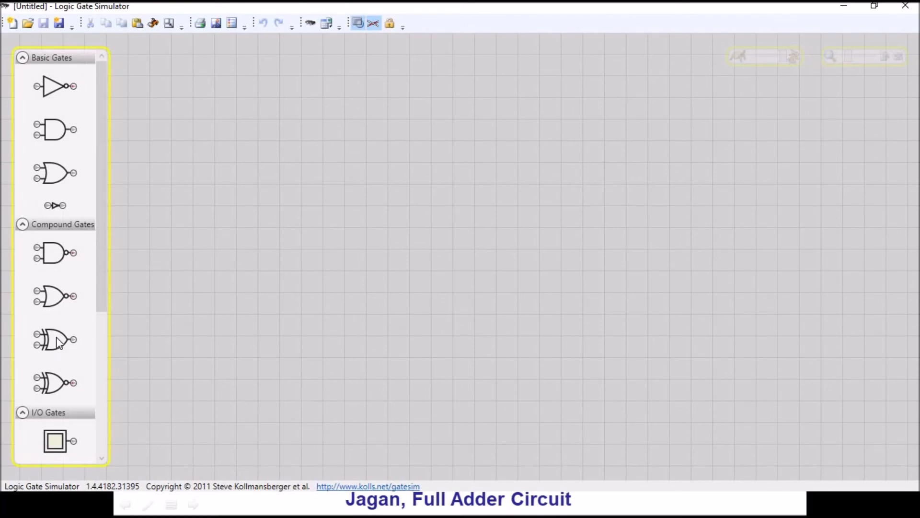
- Place an XOR gate on the canvas and a copy of it slightly lower and to its right
{"action": "left_click_drag", "start_coordinate": [52, 346], "coordinate": [215, 145]}
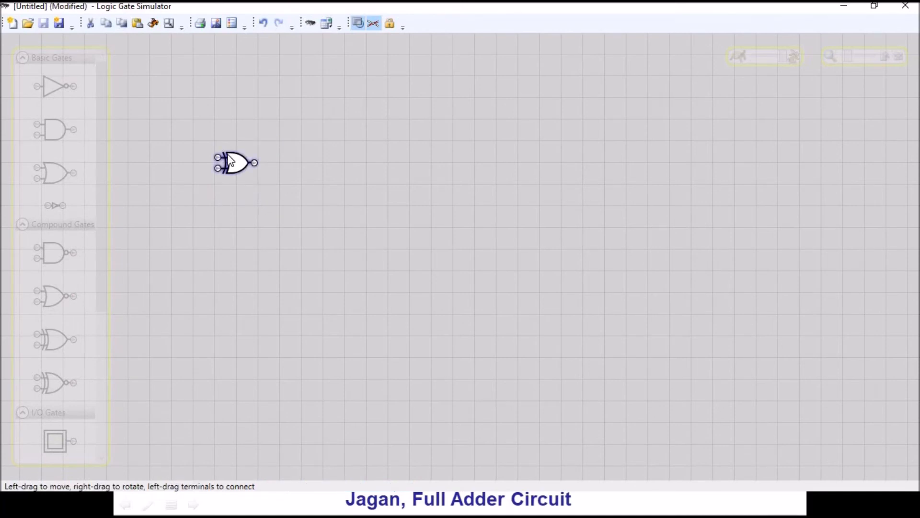
{"action": "key", "text": "ctrl+c"}
{"action": "key", "text": "ctrl+v"}
{"action": "left_click", "coordinate": [333, 186]}
{"action": "left_click_drag", "start_coordinate": [334, 187], "coordinate": [328, 186]}
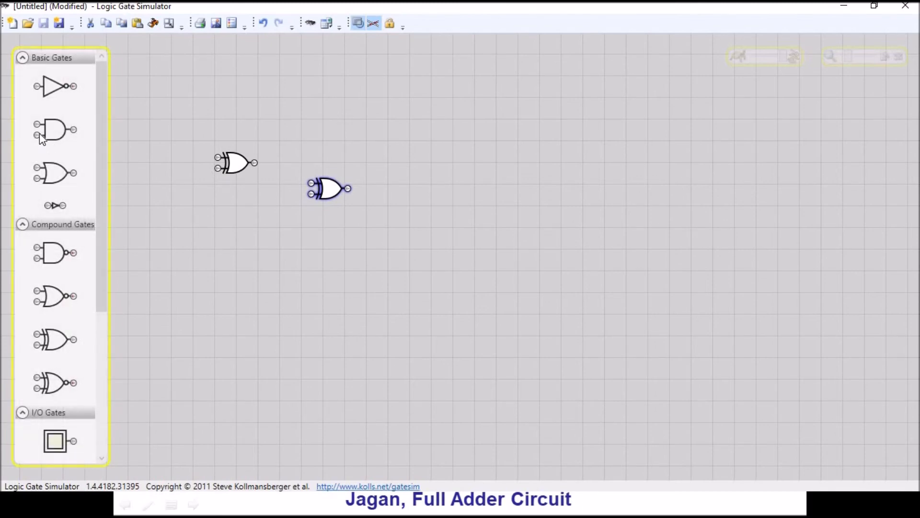
- Add two AND gates, one below each XOR gate, and an OR gate to the right of the second XOR gate
{"action": "left_click_drag", "start_coordinate": [40, 136], "coordinate": [207, 198]}
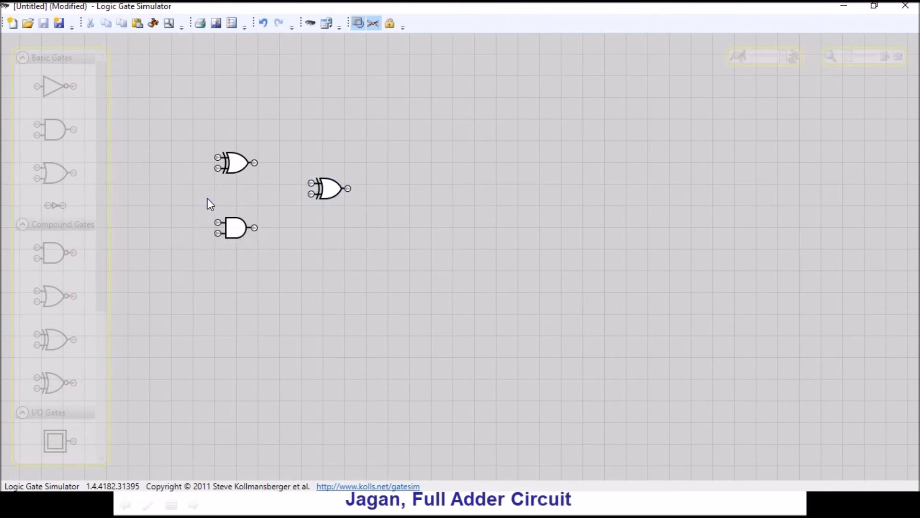
{"action": "left_click", "coordinate": [240, 229]}
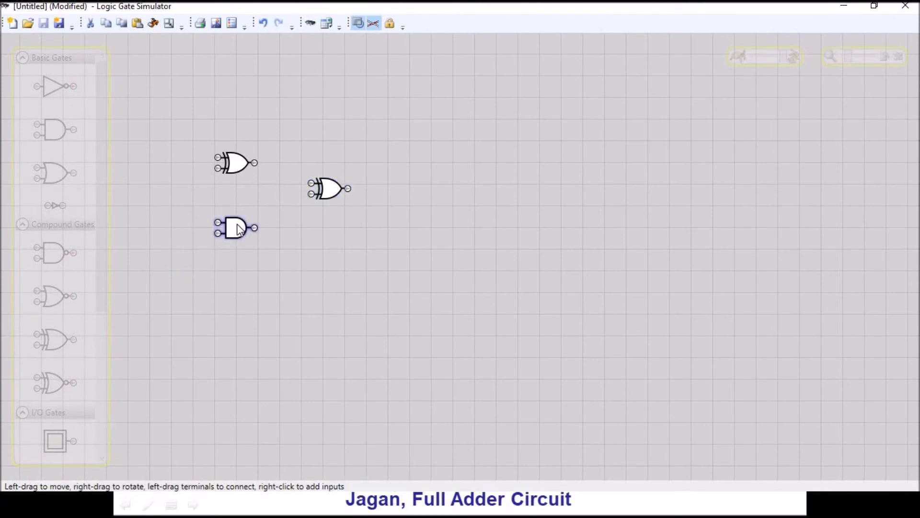
{"action": "key", "text": "ctrl+c"}
{"action": "key", "text": "ctrl+v"}
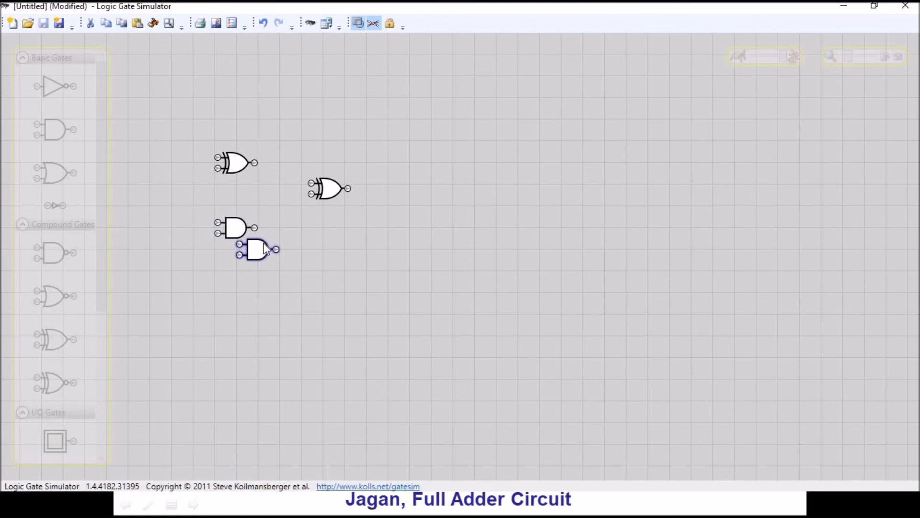
{"action": "left_click_drag", "start_coordinate": [258, 245], "coordinate": [374, 237]}
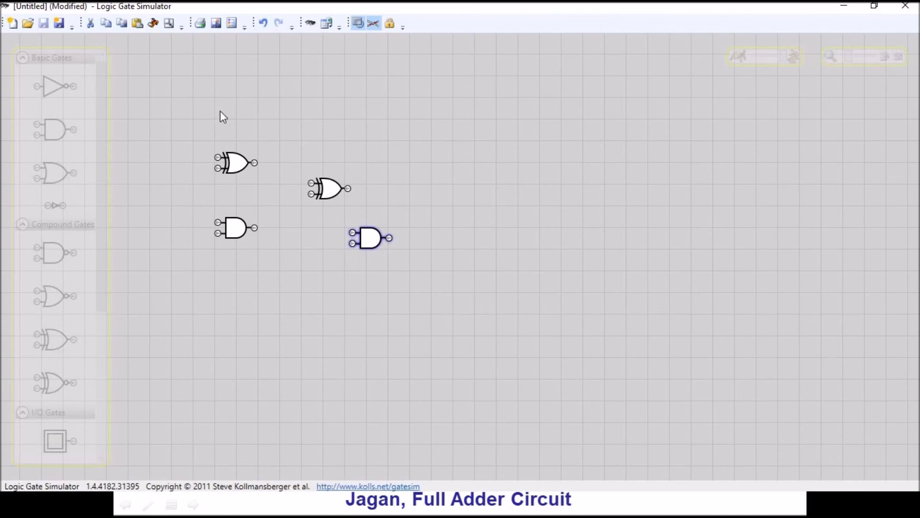
{"action": "left_click_drag", "start_coordinate": [58, 172], "coordinate": [454, 183]}
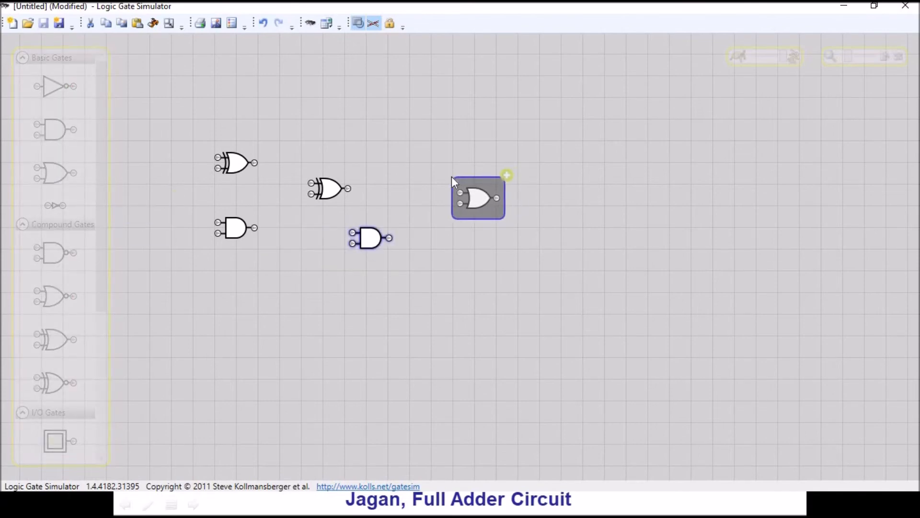
{"action": "left_click_drag", "start_coordinate": [452, 178], "coordinate": [450, 173]}
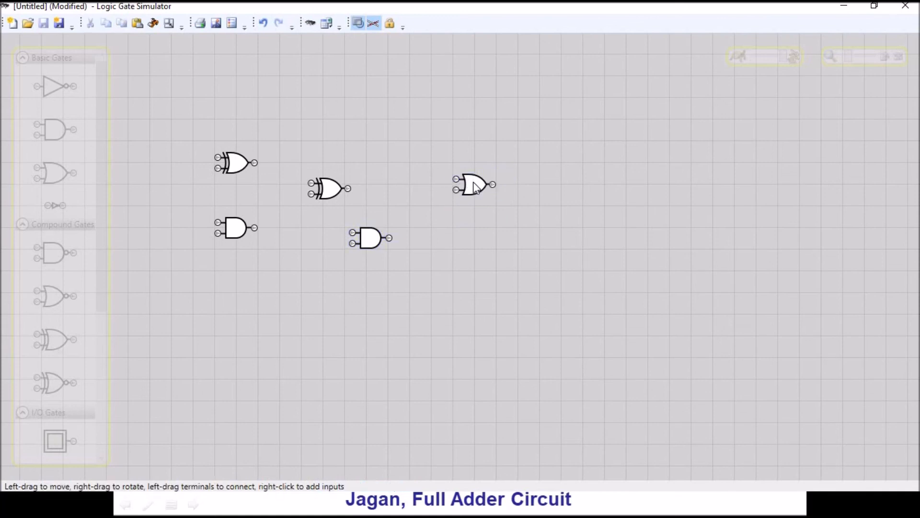
- Place three user inputs in a vertical column to the left of the first XOR and AND gates
{"action": "left_click", "coordinate": [101, 457]}
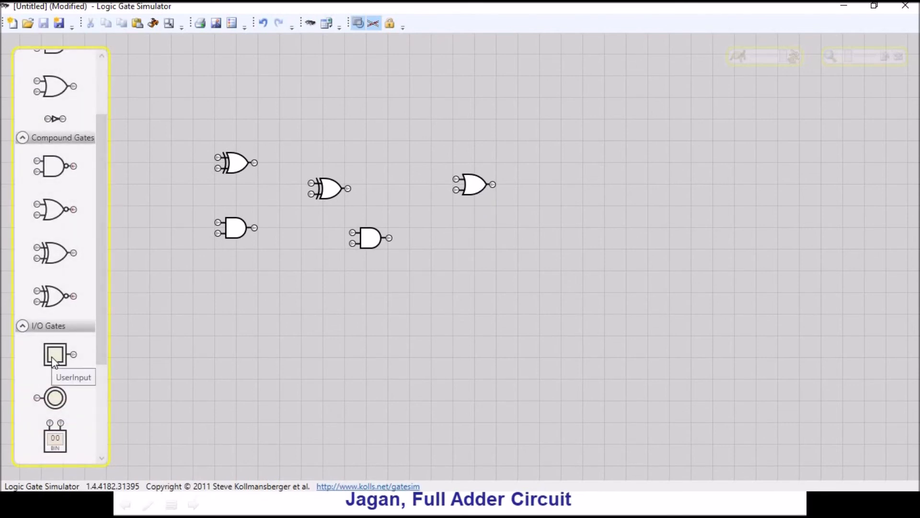
{"action": "left_click_drag", "start_coordinate": [53, 360], "coordinate": [123, 130]}
{"action": "left_click", "coordinate": [149, 142]}
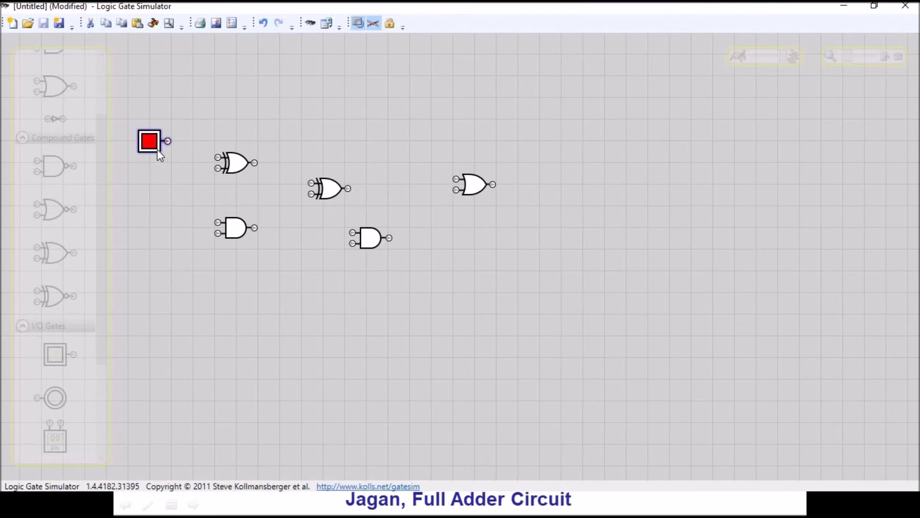
{"action": "left_click", "coordinate": [158, 149]}
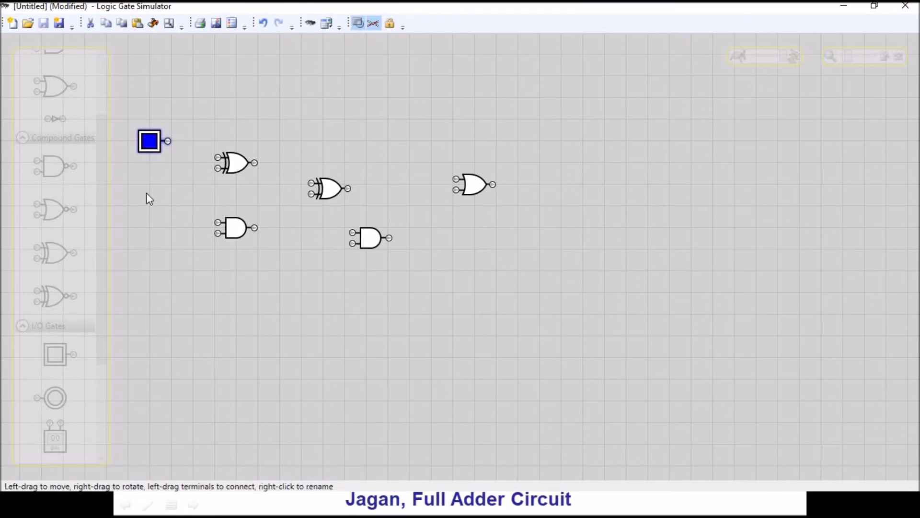
{"action": "key", "text": "ctrl+c"}
{"action": "key", "text": "ctrl+v"}
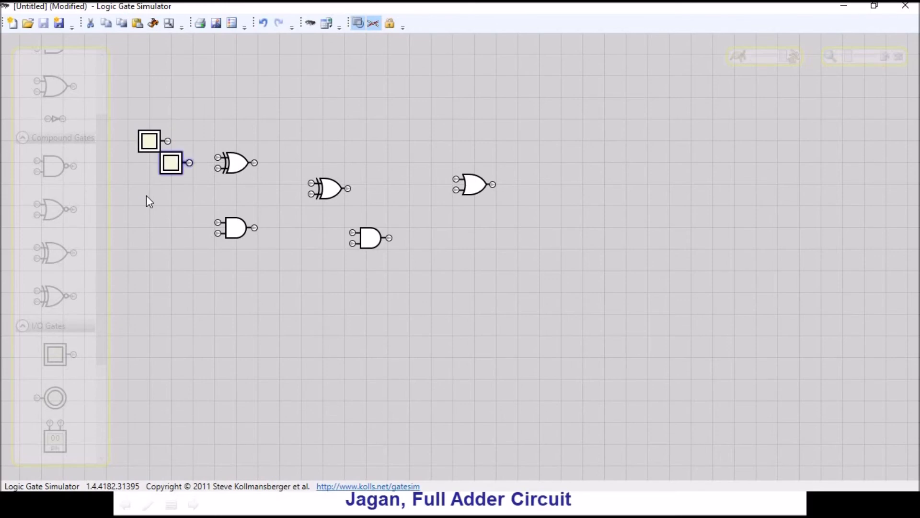
{"action": "left_click", "coordinate": [171, 162]}
{"action": "key", "text": "ctrl+v"}
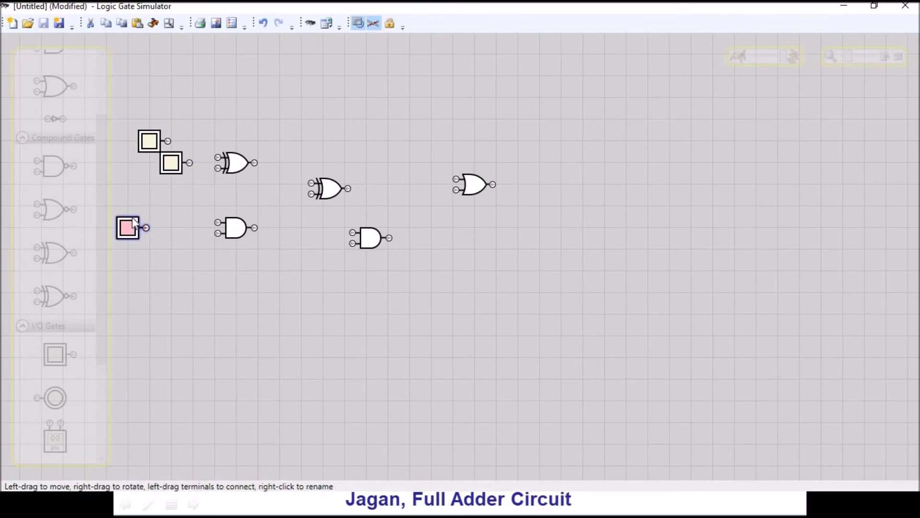
{"action": "left_click_drag", "start_coordinate": [166, 163], "coordinate": [133, 178]}
{"action": "left_click", "coordinate": [148, 146]}
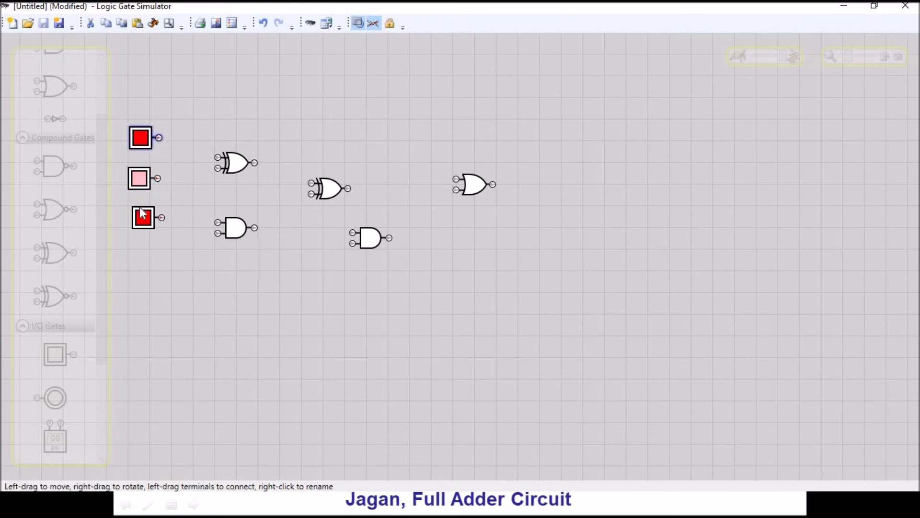
{"action": "left_click_drag", "start_coordinate": [143, 216], "coordinate": [139, 215]}
- Rename the three user inputs A, B and C from top to bottom
{"action": "right_click", "coordinate": [145, 135]}
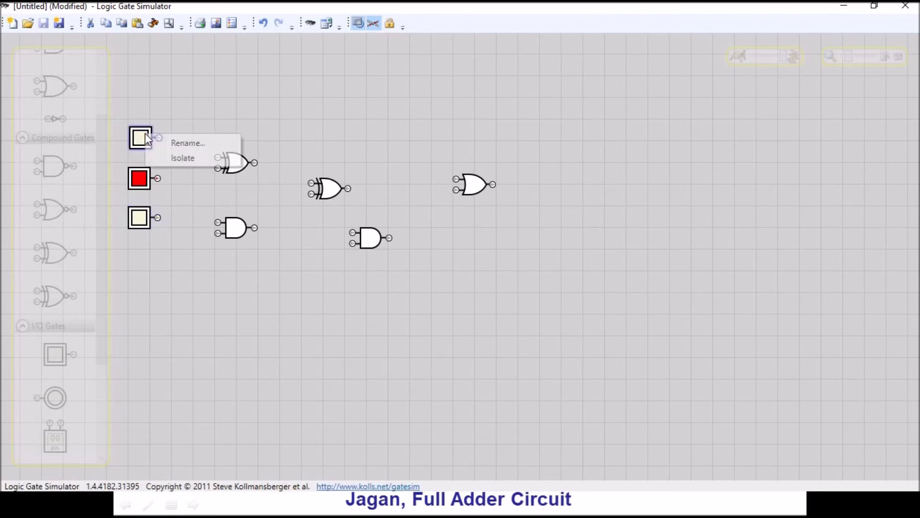
{"action": "left_click", "coordinate": [183, 146]}
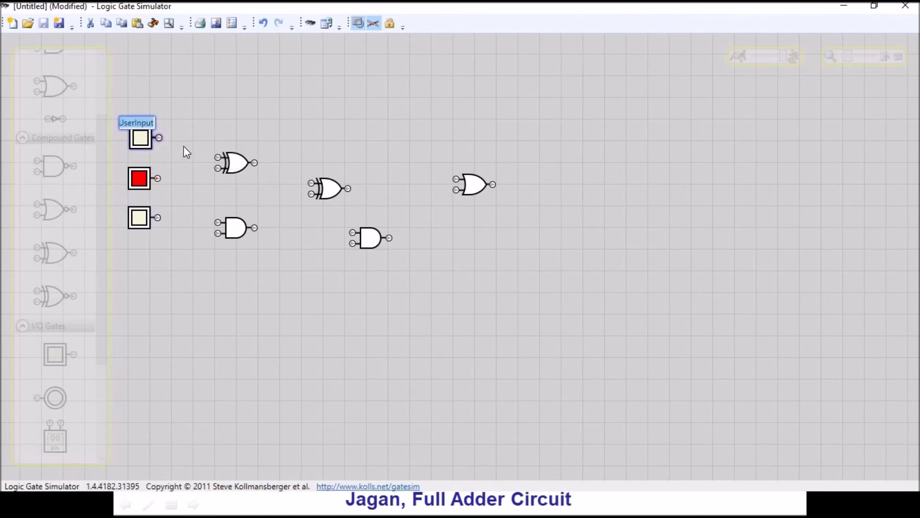
{"action": "type", "text": "A"}
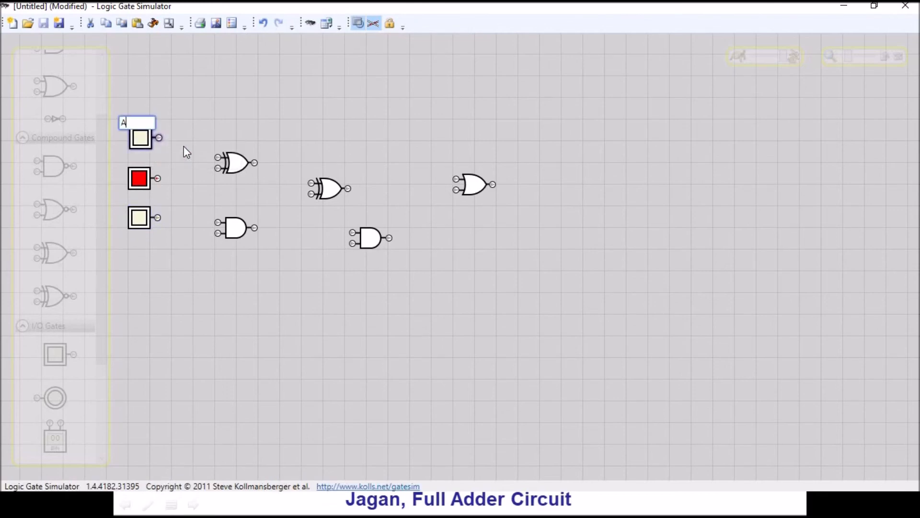
{"action": "right_click", "coordinate": [138, 179]}
{"action": "left_click", "coordinate": [185, 186]}
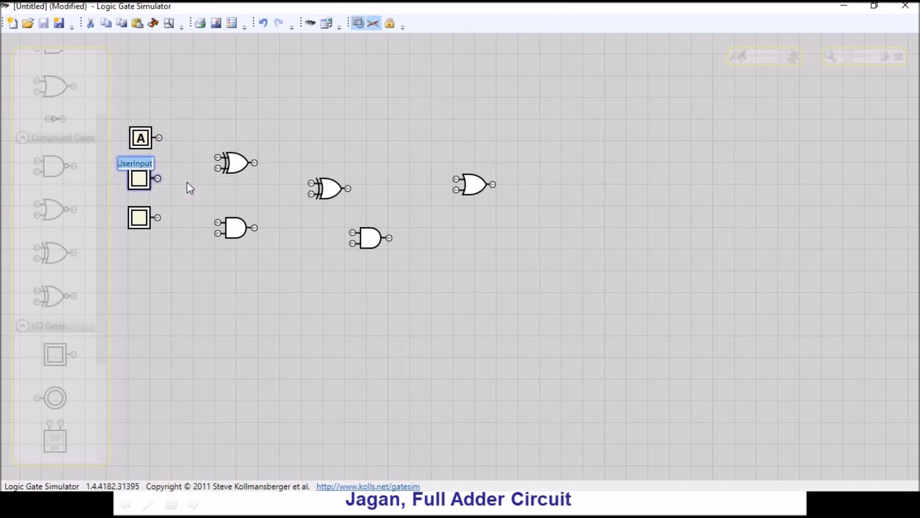
{"action": "type", "text": "B"}
{"action": "right_click", "coordinate": [139, 218]}
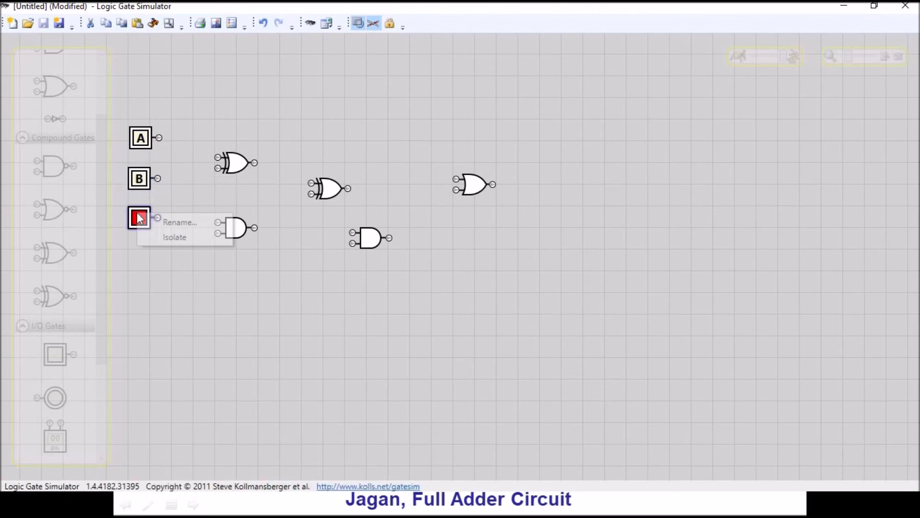
{"action": "left_click", "coordinate": [177, 220]}
{"action": "type", "text": "C"}
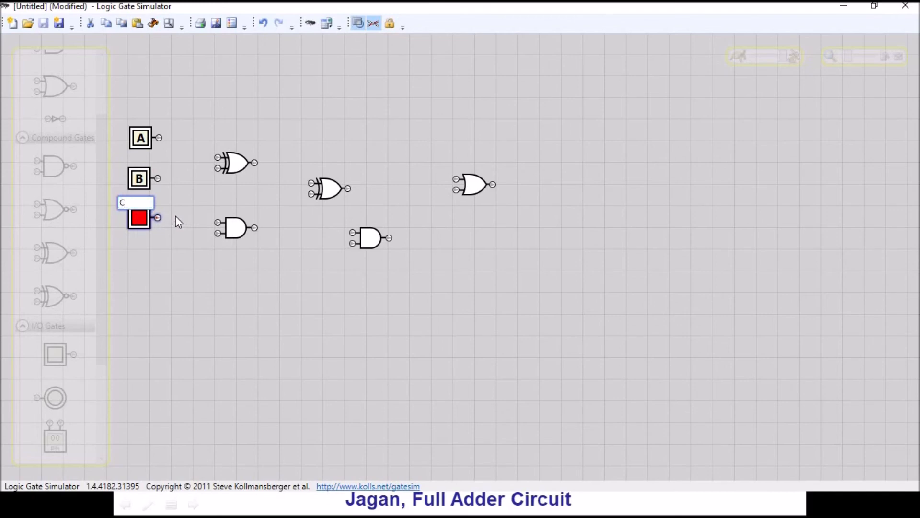
{"action": "left_click", "coordinate": [131, 297]}
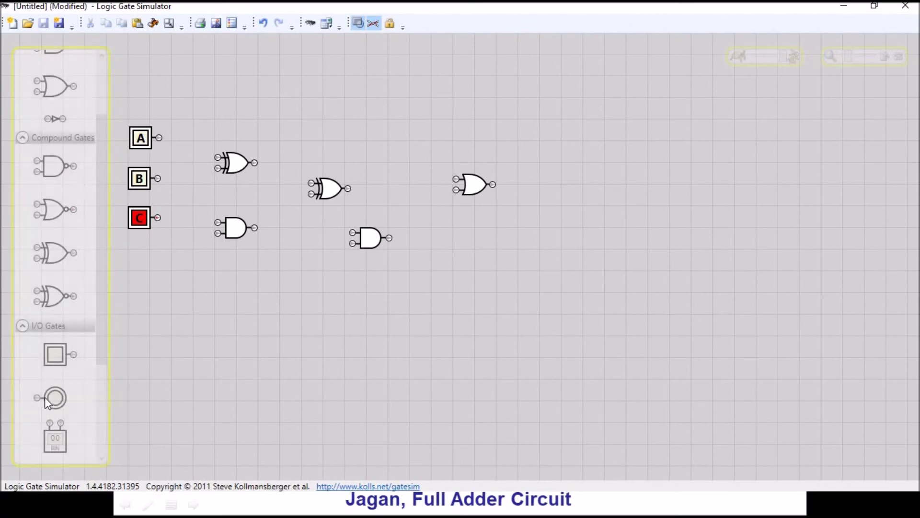
- Place a user output to the right of the OR gate and a copy of it directly above
{"action": "left_click_drag", "start_coordinate": [55, 397], "coordinate": [539, 164]}
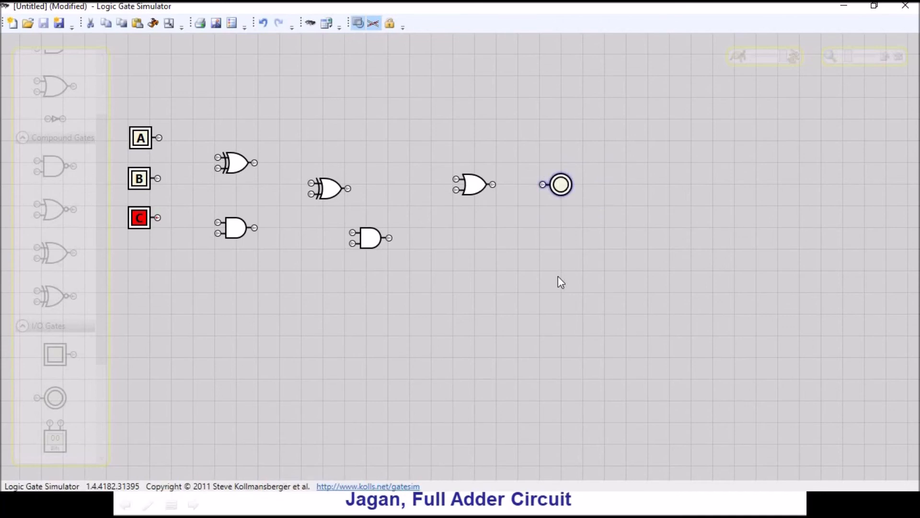
{"action": "key", "text": "ctrl+v"}
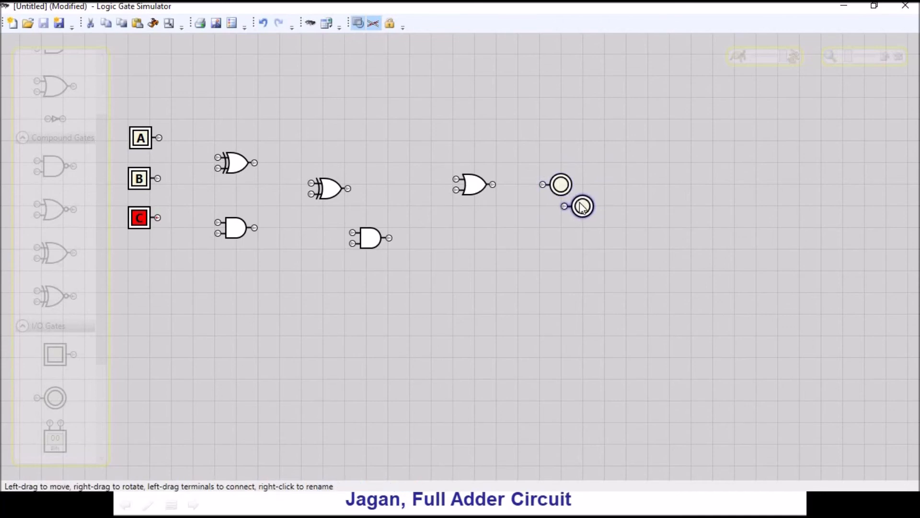
{"action": "left_click_drag", "start_coordinate": [580, 203], "coordinate": [560, 121]}
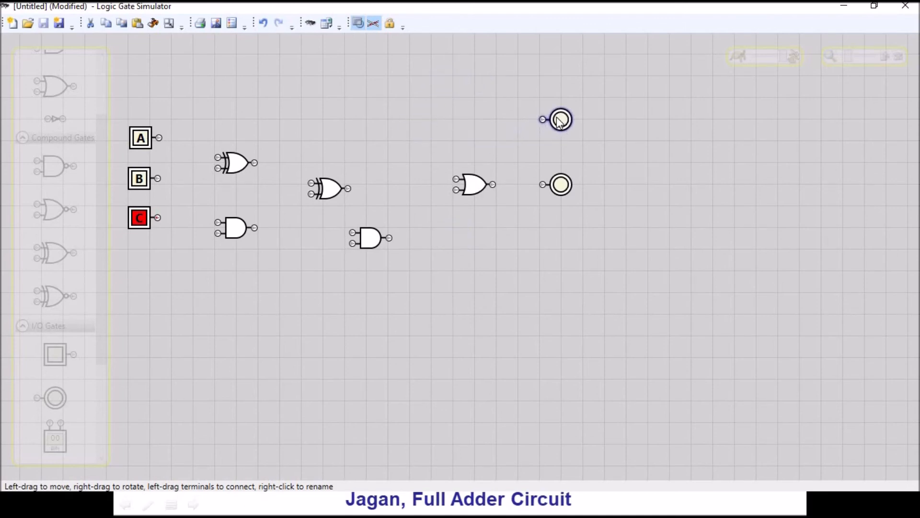
- Rename the upper user output S and the lower one O
{"action": "right_click", "coordinate": [560, 121]}
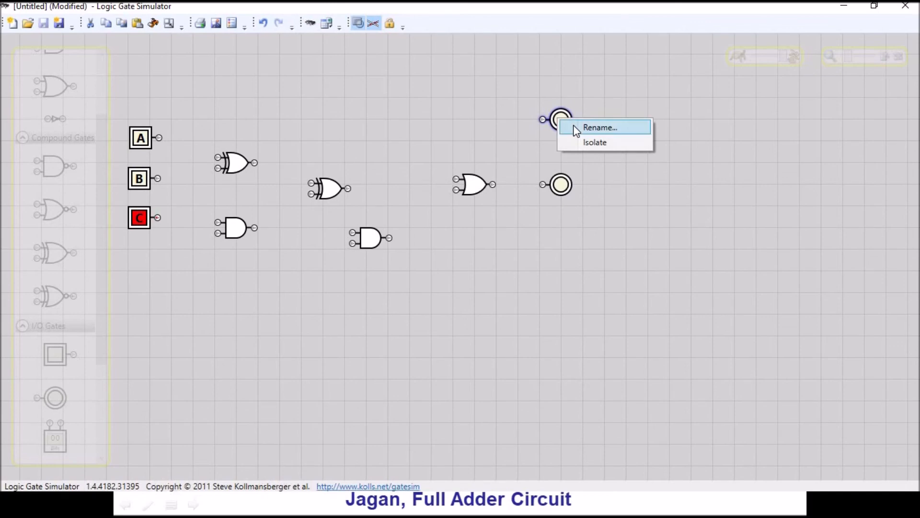
{"action": "left_click", "coordinate": [573, 126]}
{"action": "type", "text": "S"}
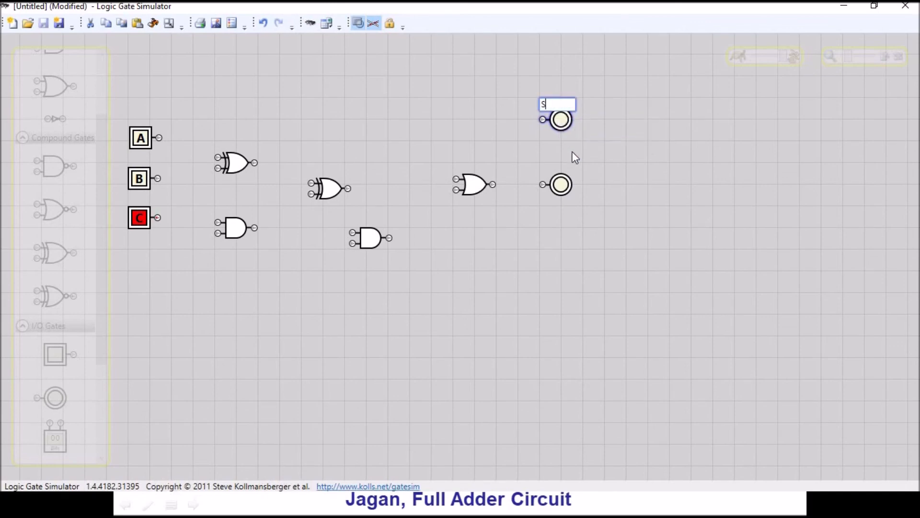
{"action": "right_click", "coordinate": [563, 182]}
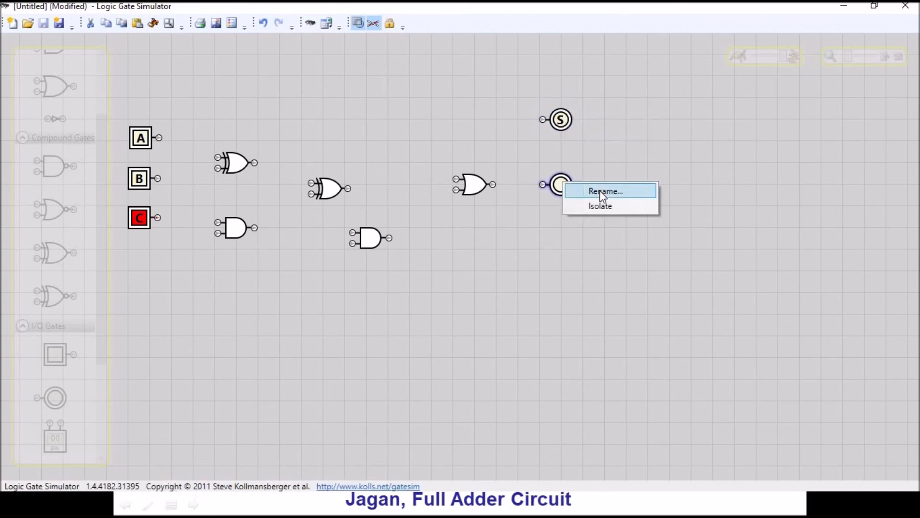
{"action": "left_click", "coordinate": [600, 192]}
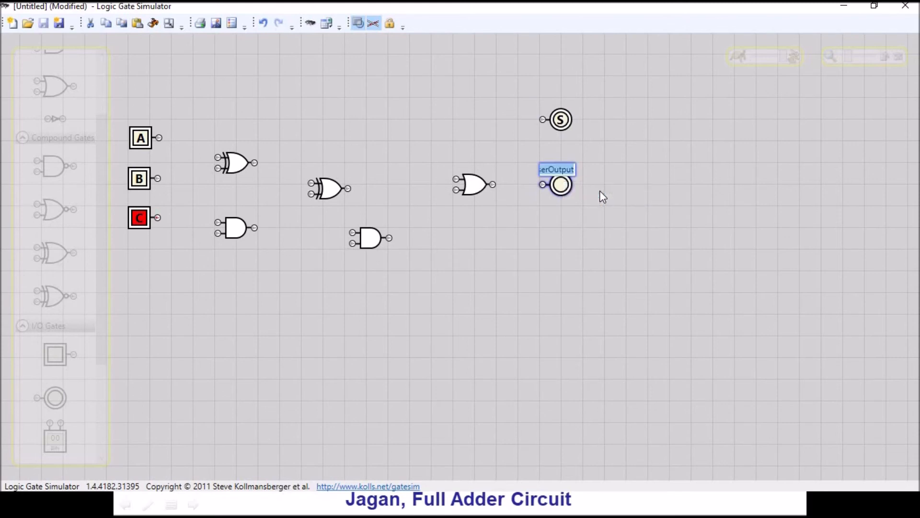
{"action": "type", "text": "O"}
{"action": "left_click", "coordinate": [569, 259]}
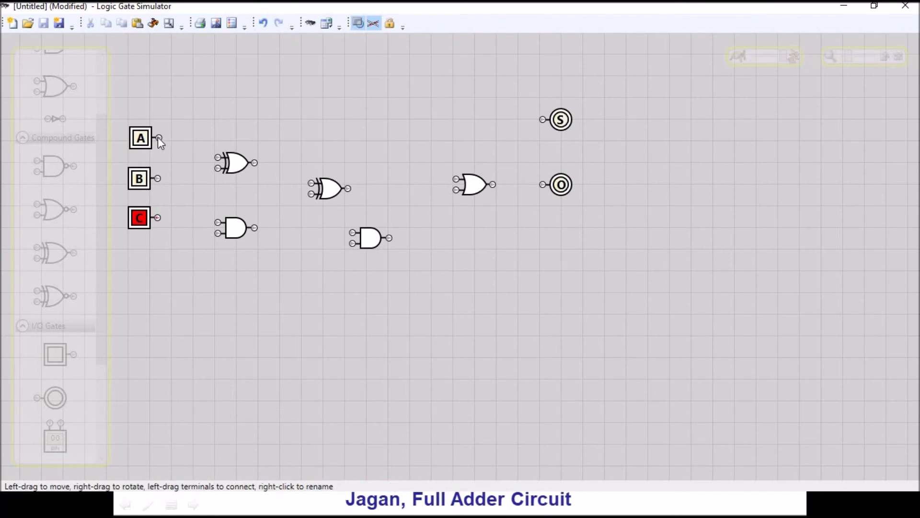
- Wire inputs A and B to the two input terminals of both the first XOR gate and the first AND gate
{"action": "left_click_drag", "start_coordinate": [158, 137], "coordinate": [225, 159]}
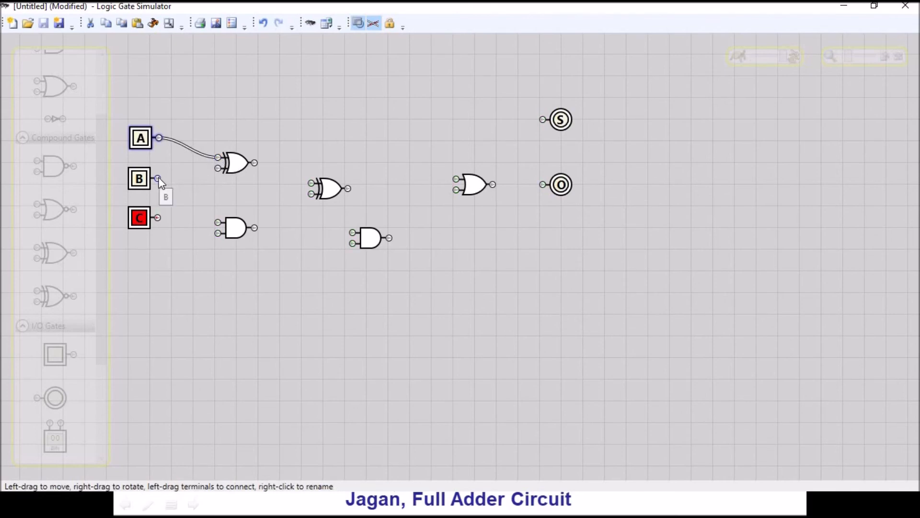
{"action": "left_click_drag", "start_coordinate": [159, 178], "coordinate": [218, 168]}
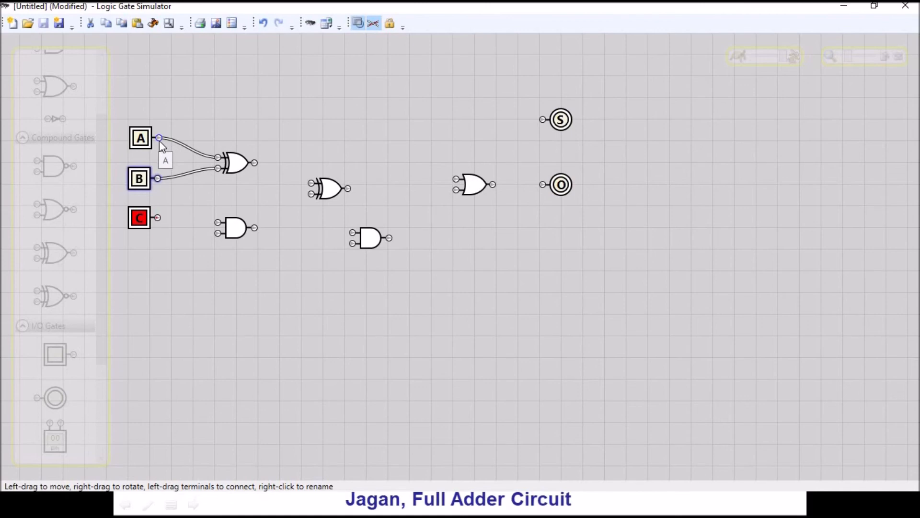
{"action": "left_click_drag", "start_coordinate": [160, 137], "coordinate": [219, 221]}
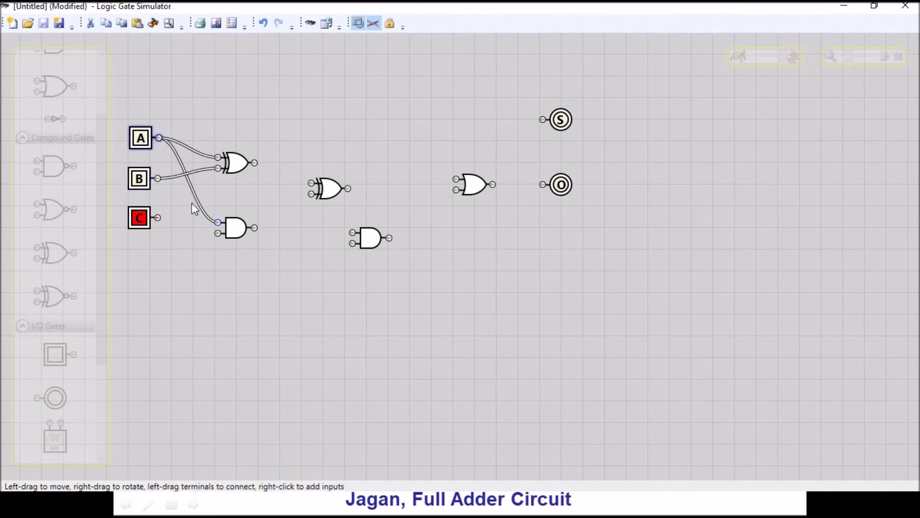
{"action": "left_click_drag", "start_coordinate": [156, 177], "coordinate": [218, 232]}
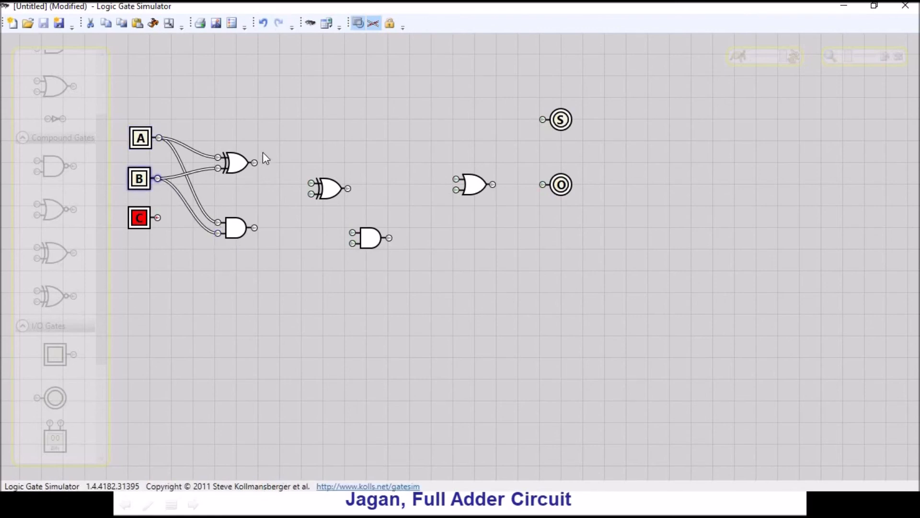
- Connect the first XOR gate's output and input C to the second XOR gate's upper and lower input terminals
{"action": "left_click_drag", "start_coordinate": [254, 163], "coordinate": [312, 182]}
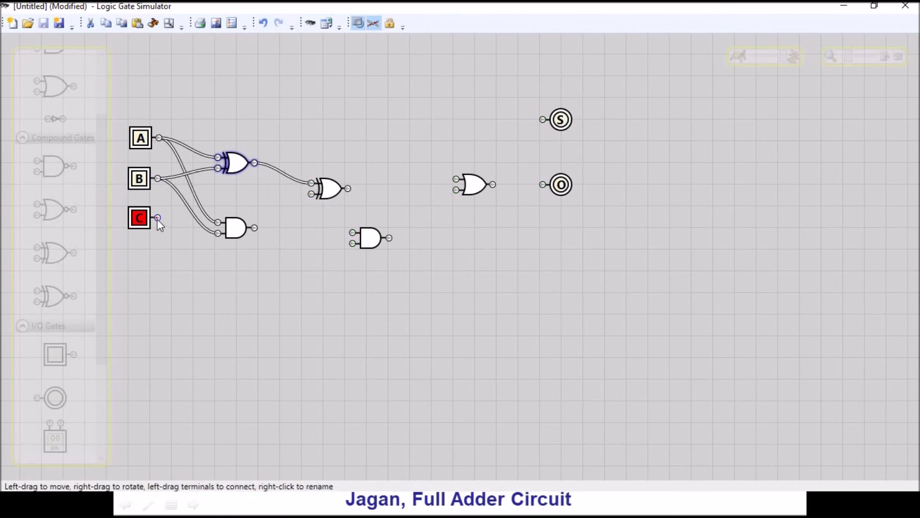
{"action": "left_click_drag", "start_coordinate": [157, 218], "coordinate": [312, 194]}
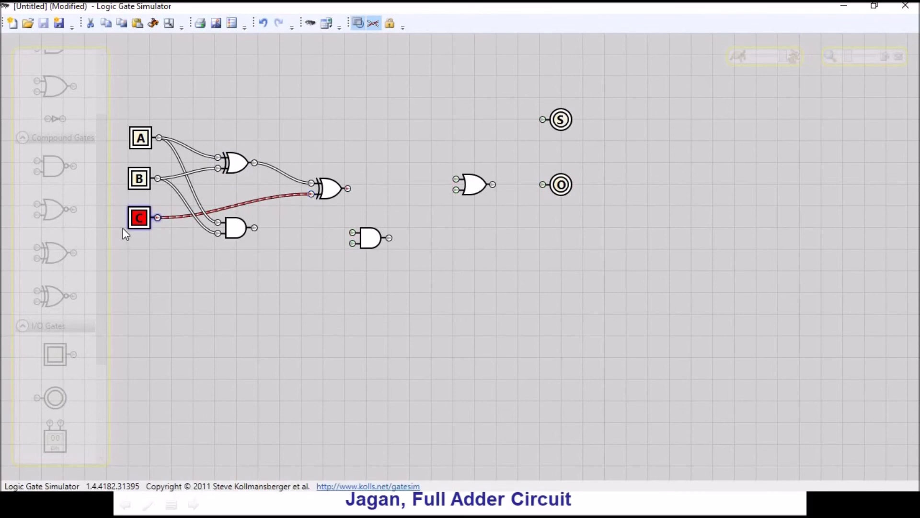
- Switch input C off, move the second AND gate below the second XOR gate, and wire its inputs to the first XOR output and C
{"action": "left_click", "coordinate": [140, 221]}
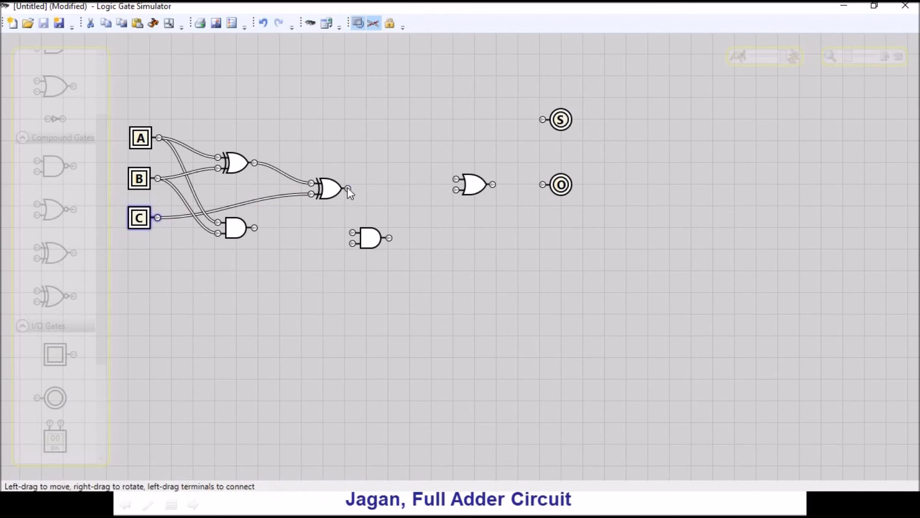
{"action": "left_click_drag", "start_coordinate": [362, 243], "coordinate": [327, 258]}
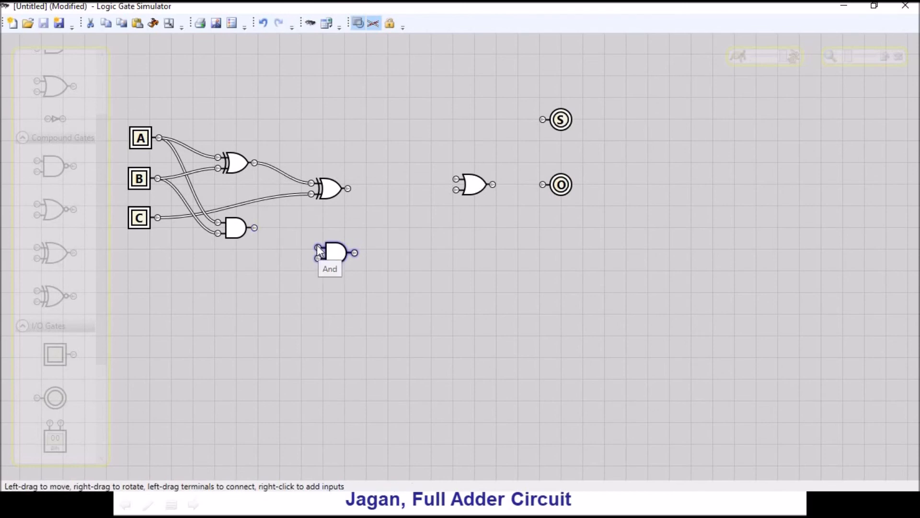
{"action": "left_click_drag", "start_coordinate": [319, 248], "coordinate": [255, 163]}
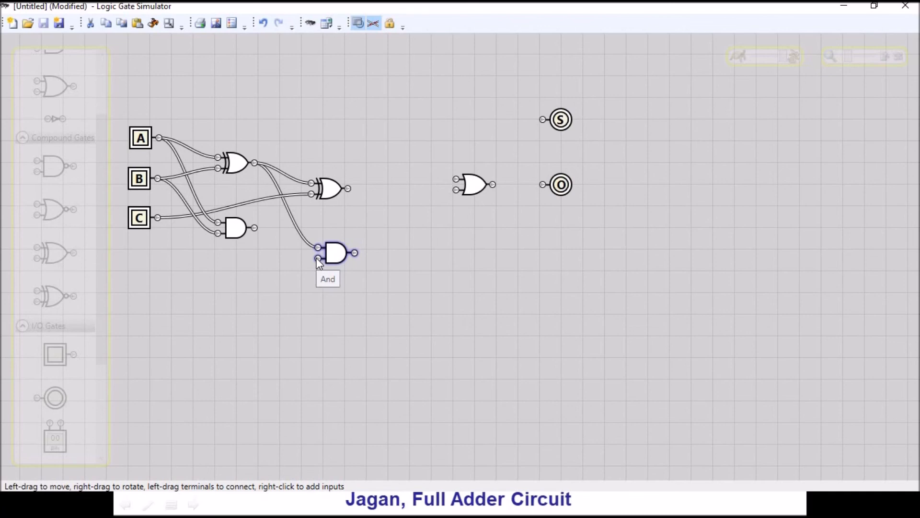
{"action": "left_click_drag", "start_coordinate": [318, 259], "coordinate": [157, 219]}
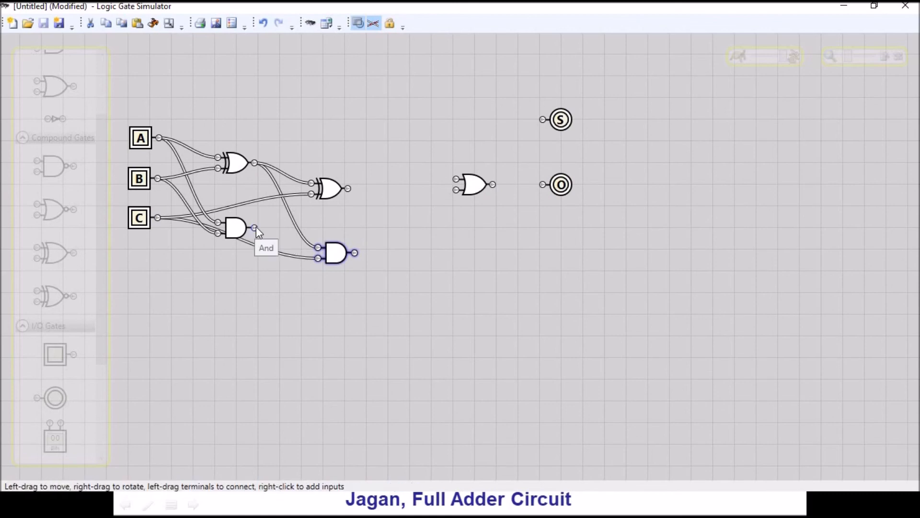
- Connect the first AND gate's output to the OR gate's upper input and the second AND gate's output to its lower input
{"action": "left_click_drag", "start_coordinate": [256, 226], "coordinate": [456, 179]}
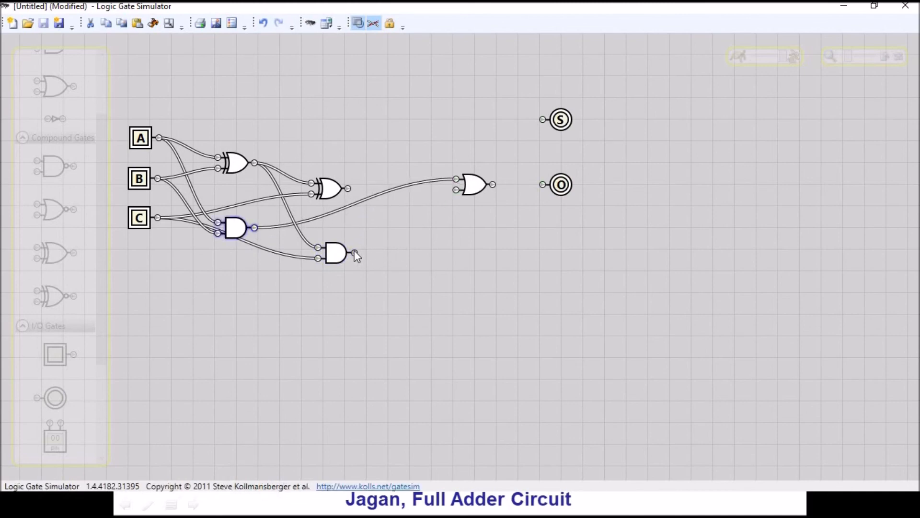
{"action": "left_click_drag", "start_coordinate": [354, 253], "coordinate": [456, 190]}
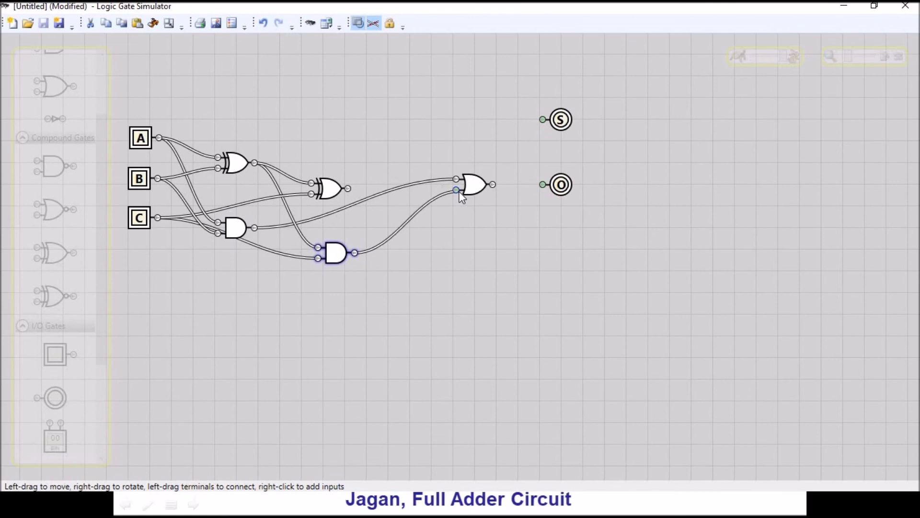
{"action": "left_click", "coordinate": [493, 184]}
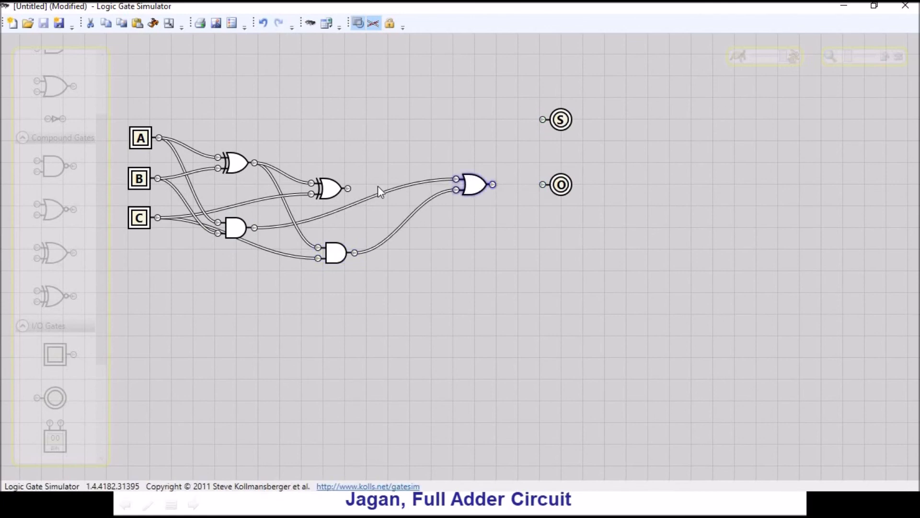
- Wire the second XOR gate's output to user output S and the OR gate's output to user output O
{"action": "left_click_drag", "start_coordinate": [348, 188], "coordinate": [541, 117]}
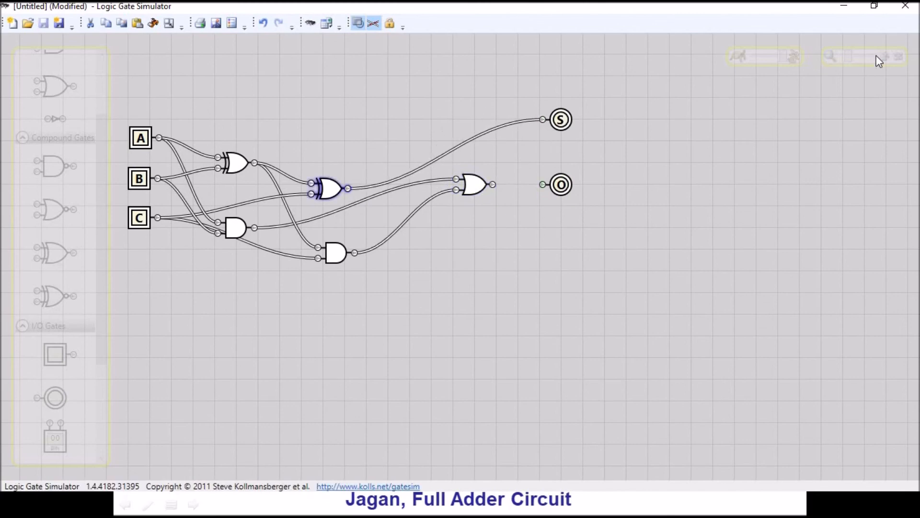
{"action": "left_click", "coordinate": [898, 57]}
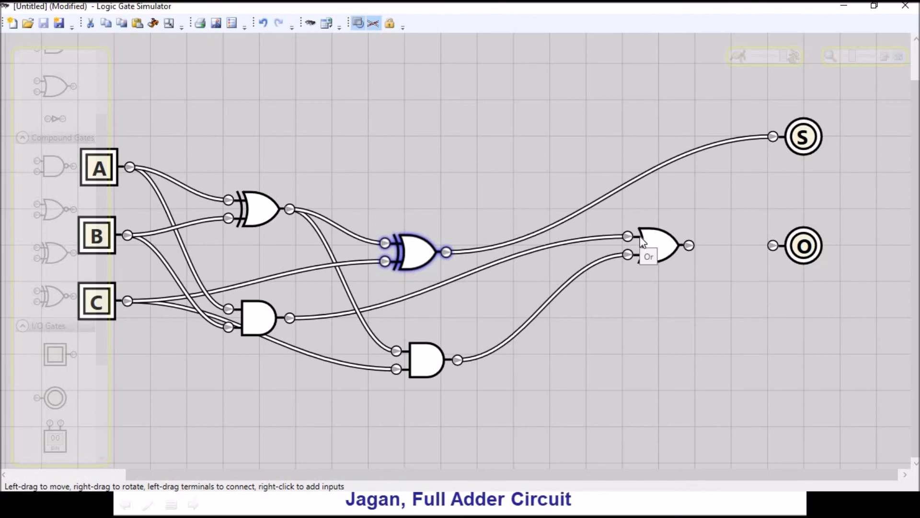
{"action": "left_click_drag", "start_coordinate": [689, 245], "coordinate": [777, 243]}
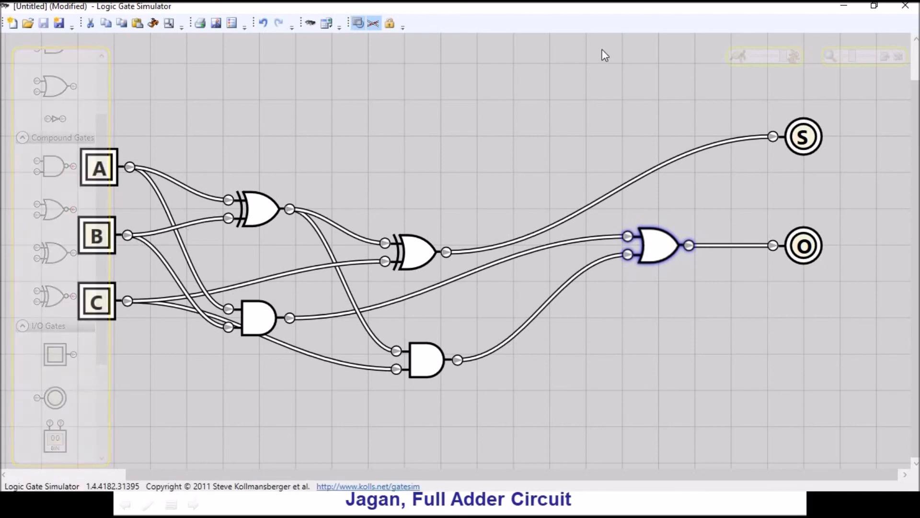
{"action": "left_click", "coordinate": [884, 54]}
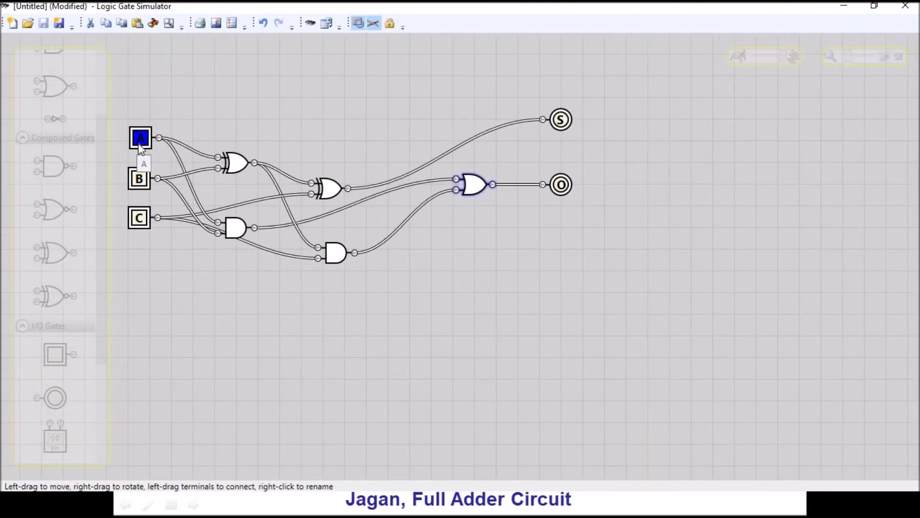
- Test outputs S and O by switching on inputs B, C and A one after another
{"action": "left_click", "coordinate": [139, 180]}
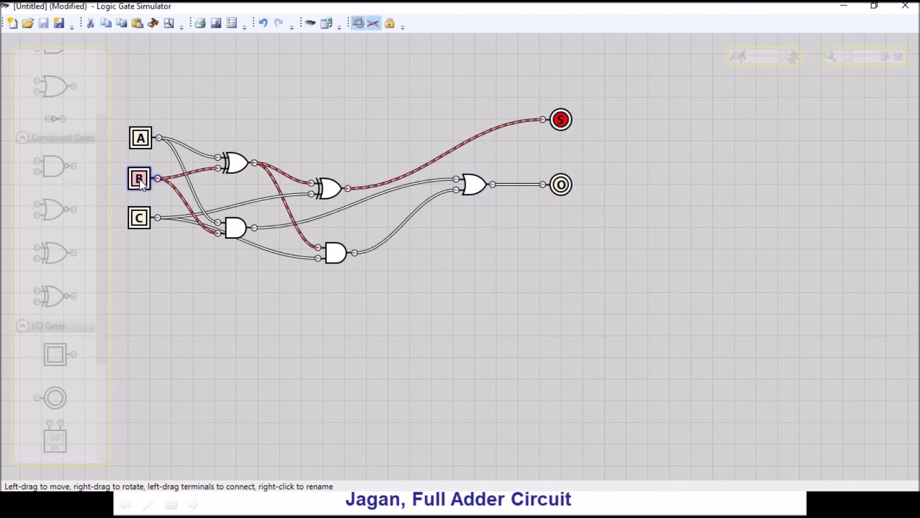
{"action": "left_click", "coordinate": [139, 218]}
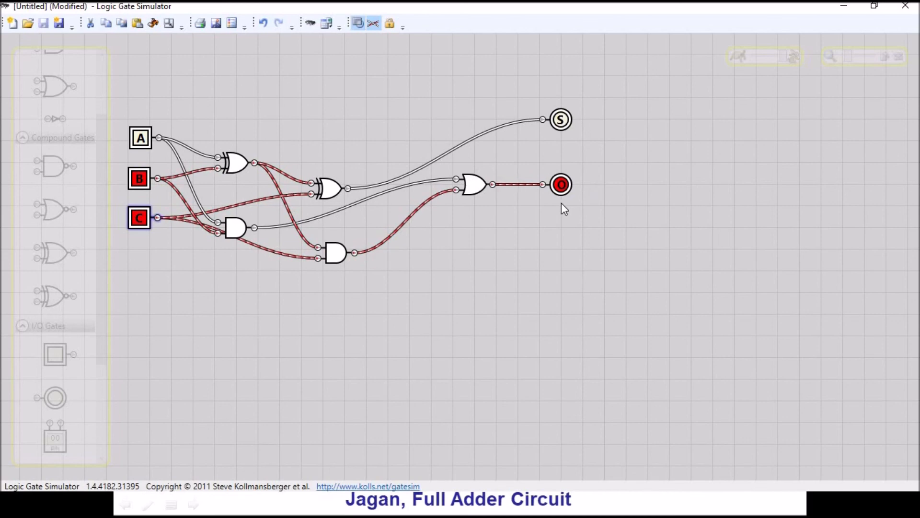
{"action": "left_click", "coordinate": [142, 143]}
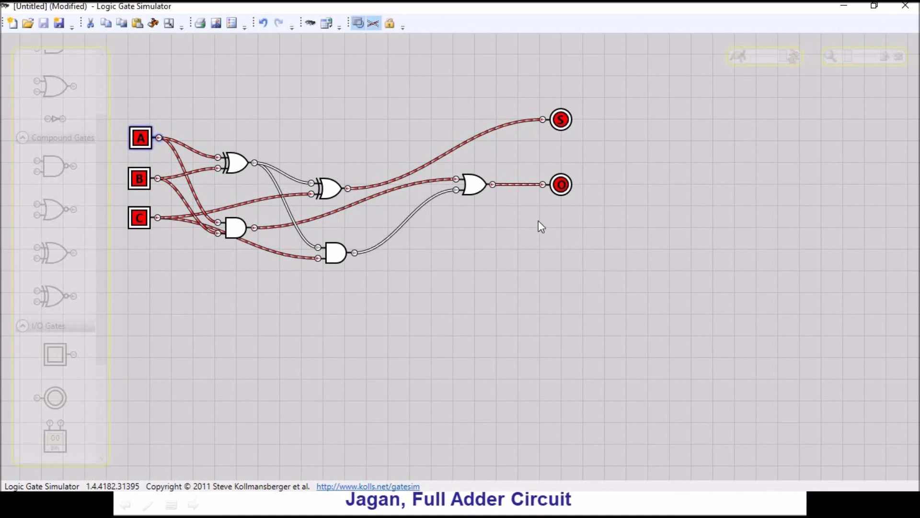
- Test the circuit with only input C on, and with A and C on while B is off
{"action": "left_click", "coordinate": [146, 177]}
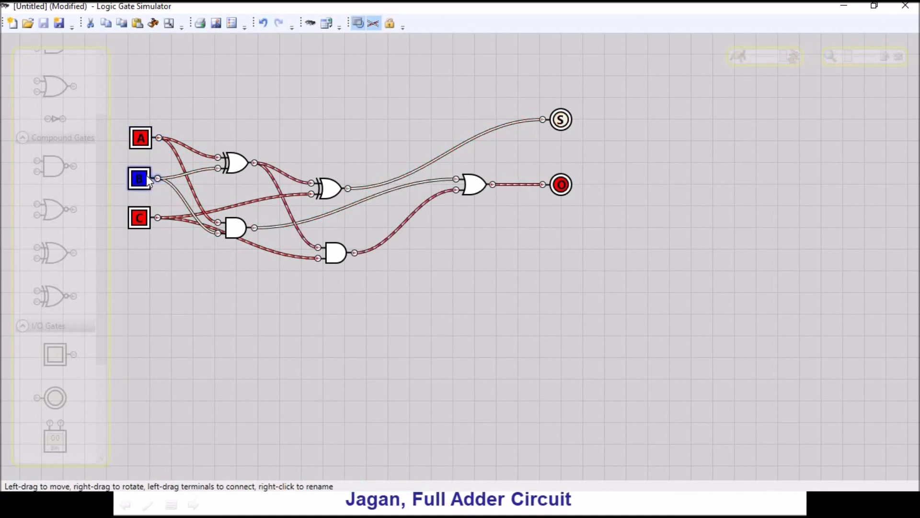
{"action": "left_click", "coordinate": [146, 144]}
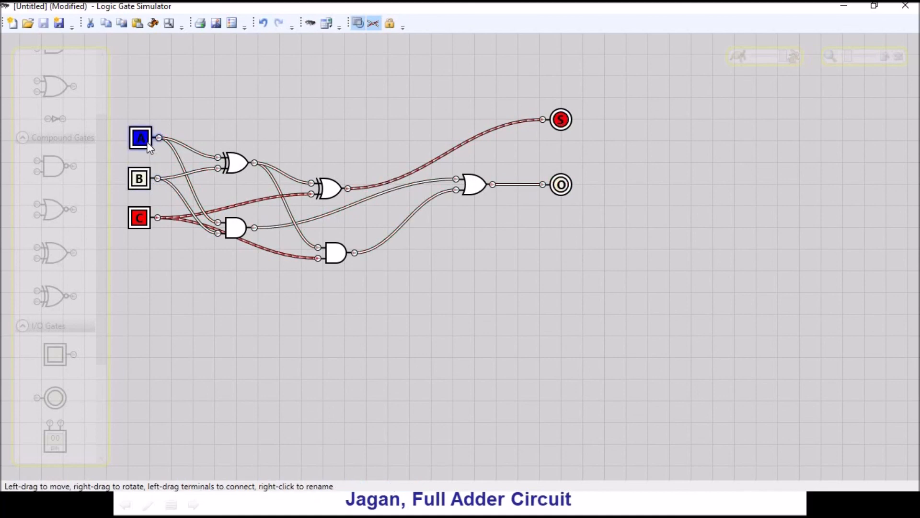
{"action": "left_click", "coordinate": [143, 224]}
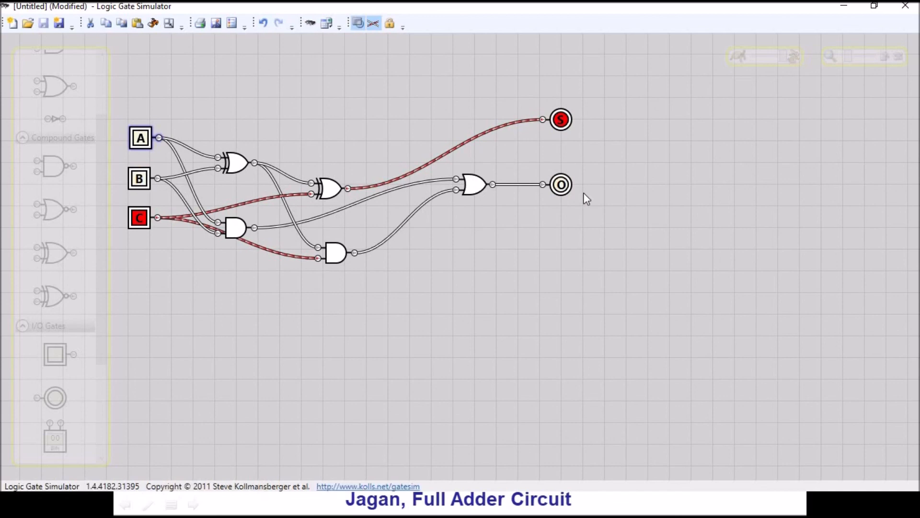
{"action": "left_click", "coordinate": [137, 186]}
{"action": "left_click", "coordinate": [140, 140]}
{"action": "left_click", "coordinate": [140, 176]}
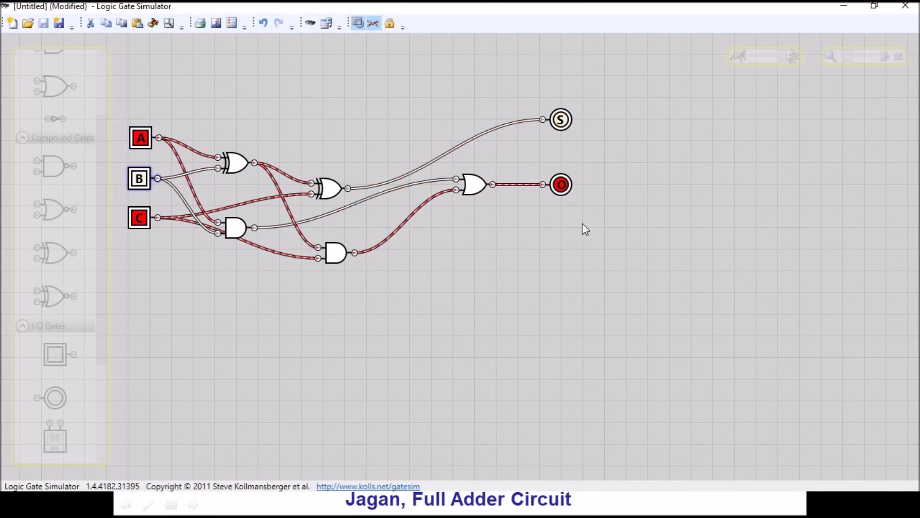
- View the signals in the oscilloscope while switching input B on and input C off, and close the oscilloscope
{"action": "left_click", "coordinate": [233, 27]}
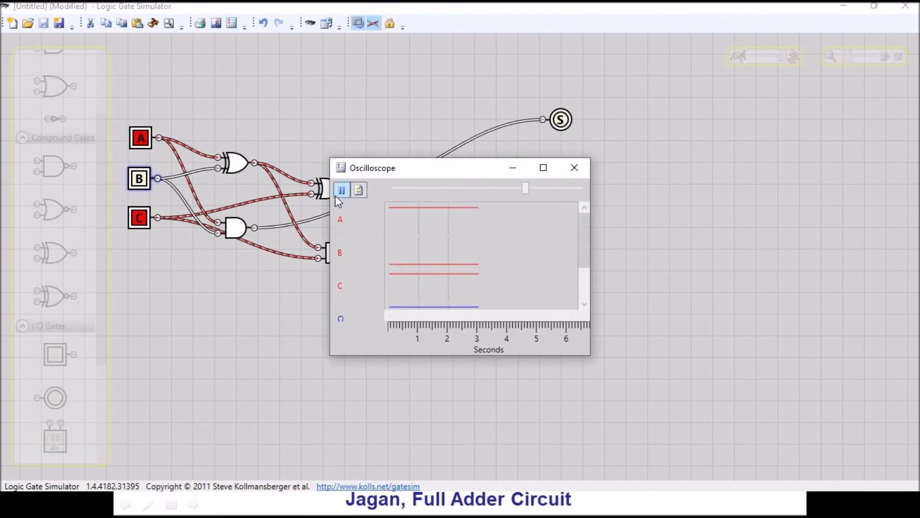
{"action": "left_click", "coordinate": [143, 185]}
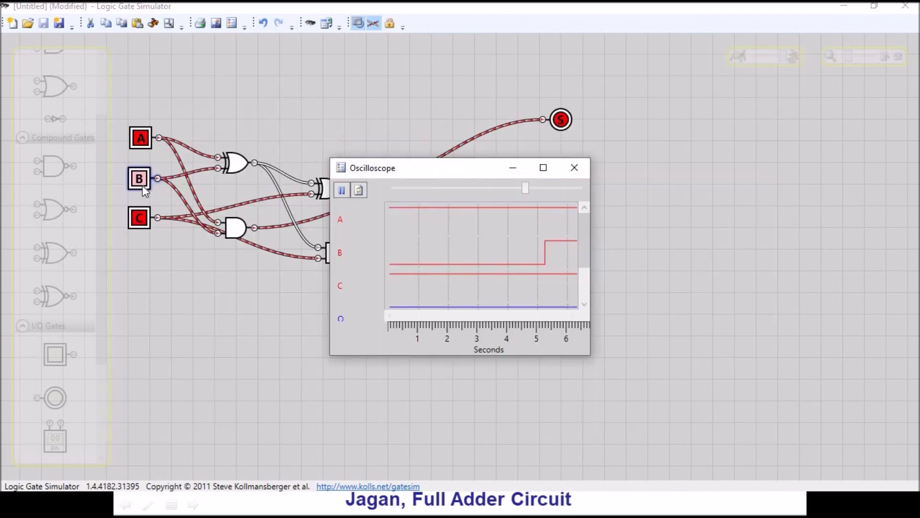
{"action": "left_click", "coordinate": [505, 260]}
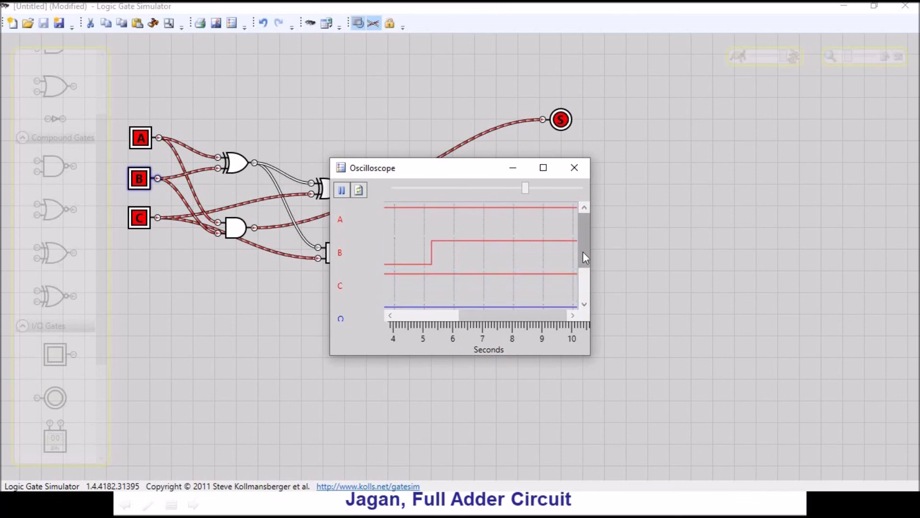
{"action": "left_click", "coordinate": [141, 220]}
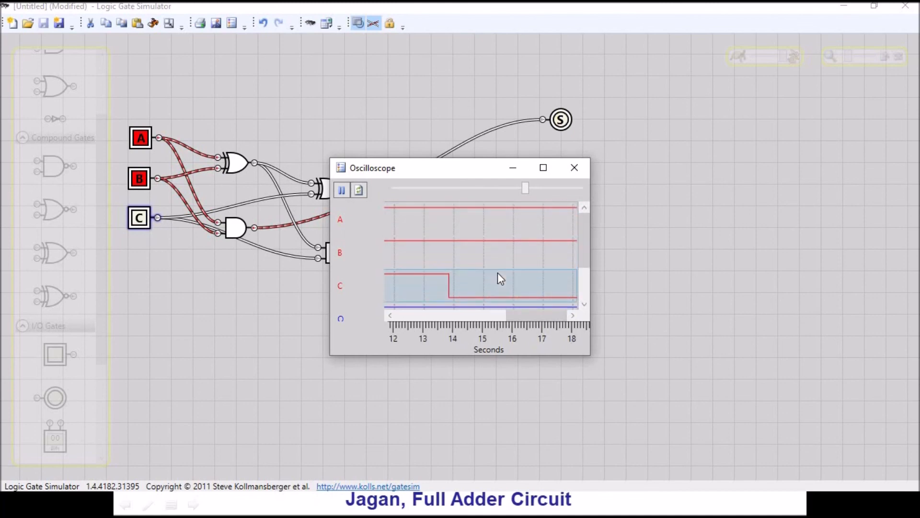
{"action": "left_click", "coordinate": [570, 171]}
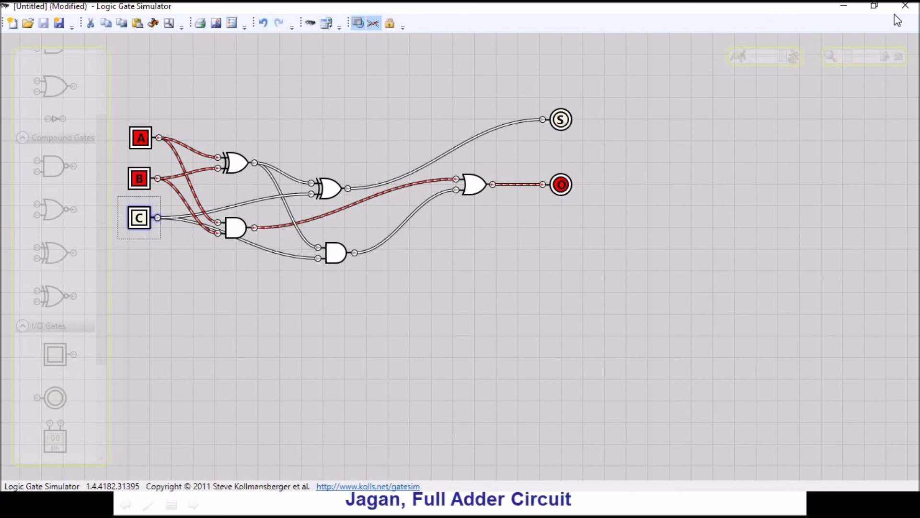
- Close the program, choosing to save the circuit's changes, and enter a file name beginning with Full
{"action": "left_click", "coordinate": [905, 5]}
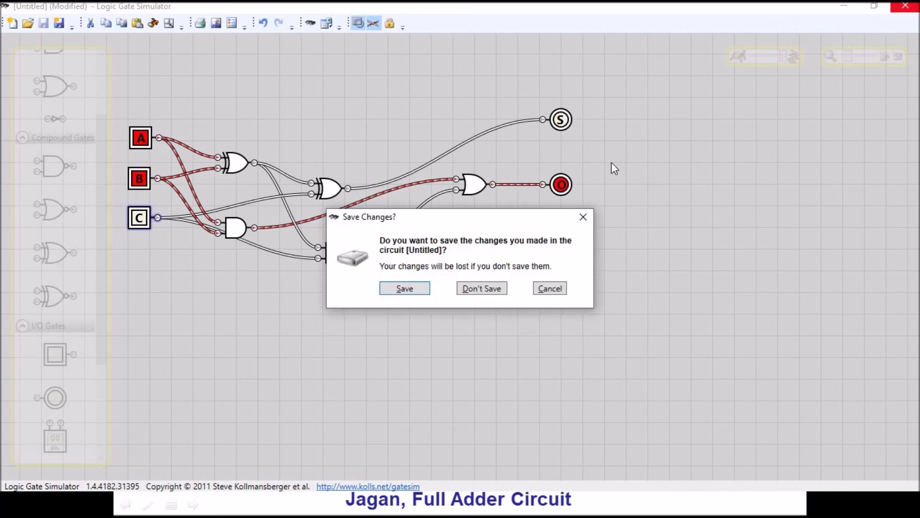
{"action": "left_click", "coordinate": [413, 290]}
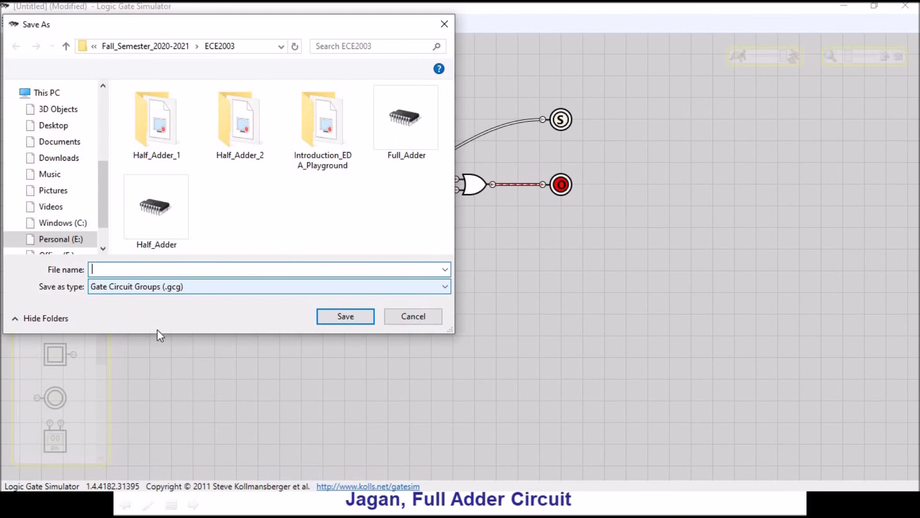
{"action": "type", "text": "Full"}
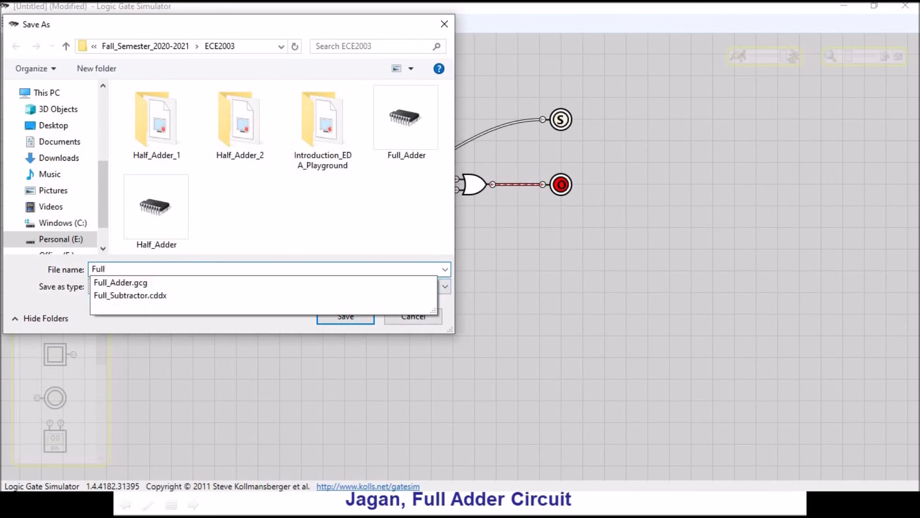